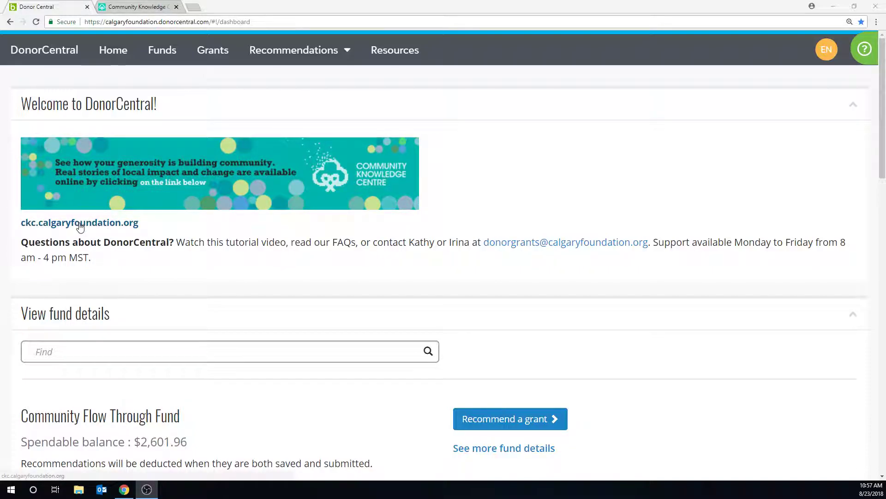
Switch to the Community Knowledge Centre website and browse the Arts organizations in its directory.
left_click(138, 5)
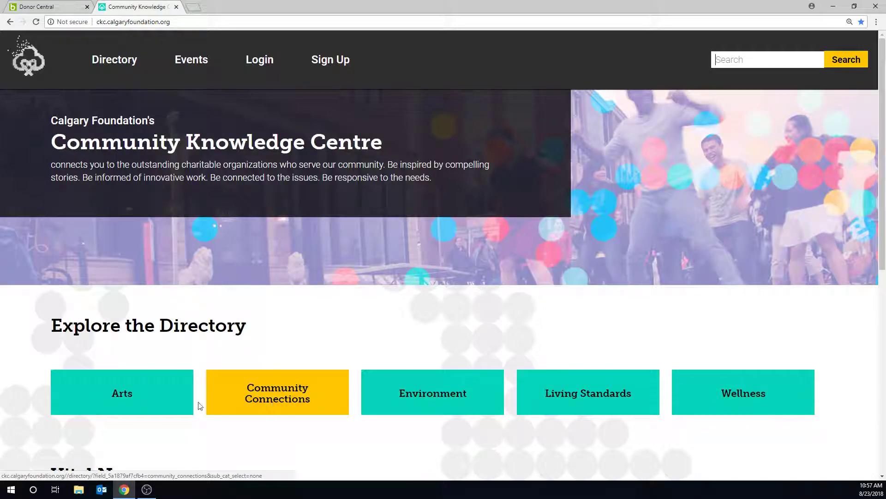
left_click(161, 400)
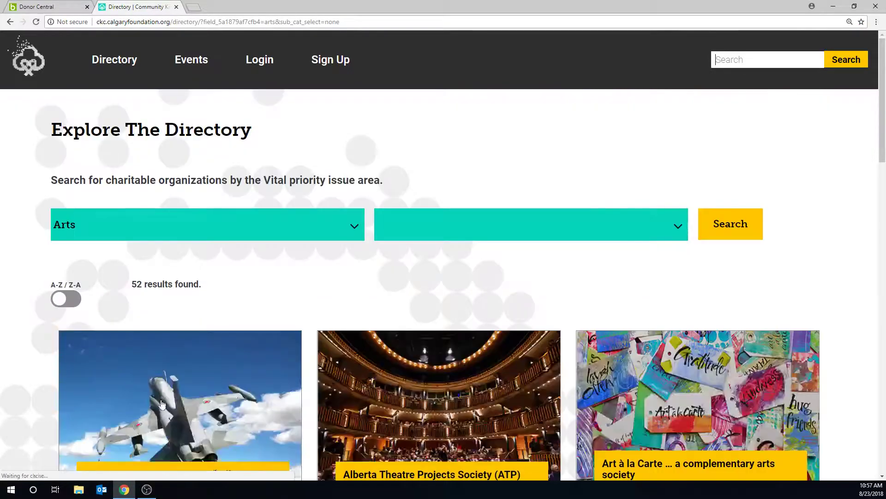
scroll(162, 404, "down", 4)
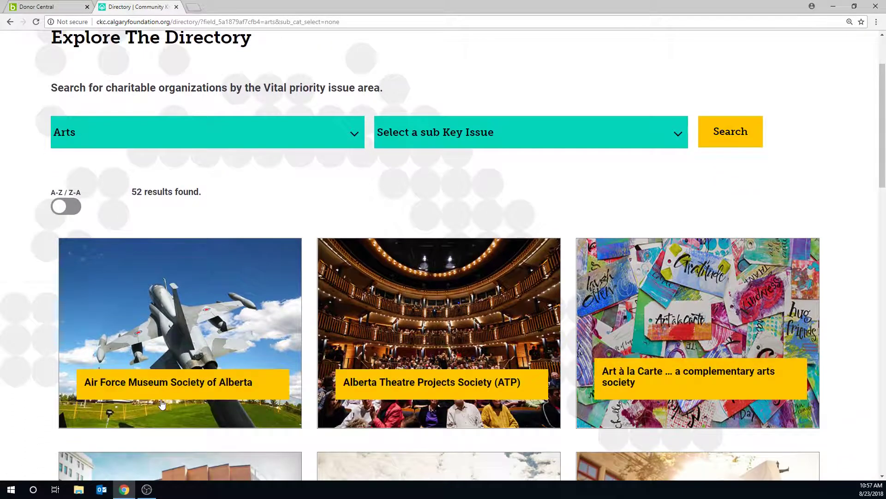
scroll(162, 405, "down", 2)
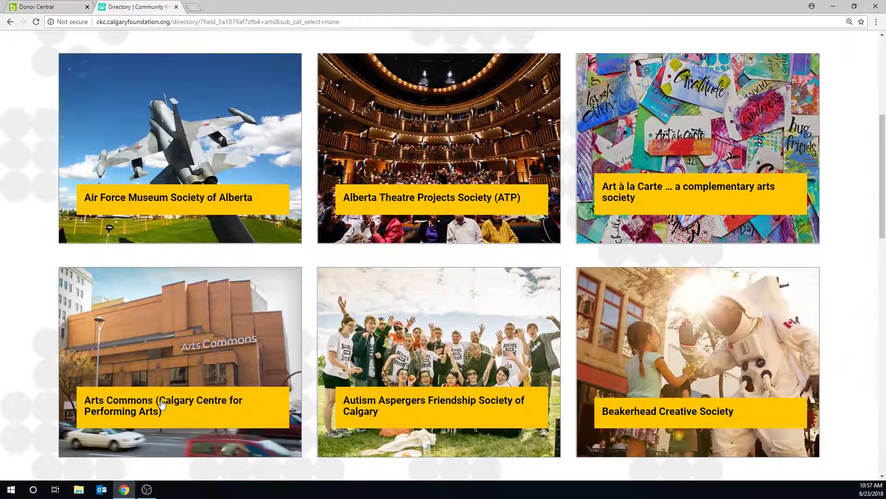
Return to the DonorCentral dashboard and review the Community Flow Through Fund summary down to the grant history section.
left_click(63, 4)
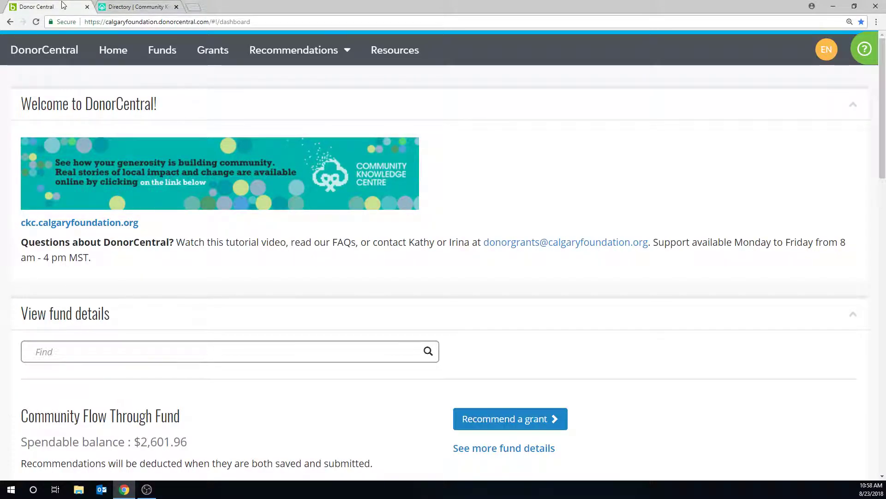
scroll(147, 230, "down", 3)
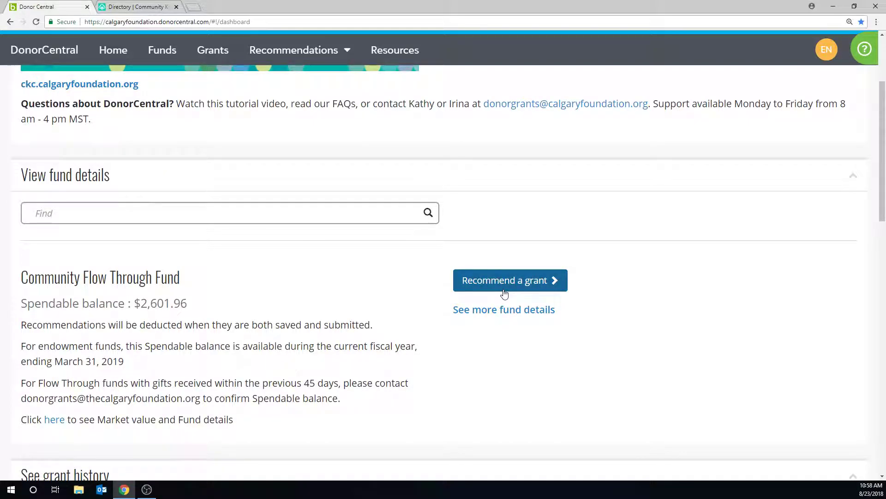
scroll(505, 293, "down", 7)
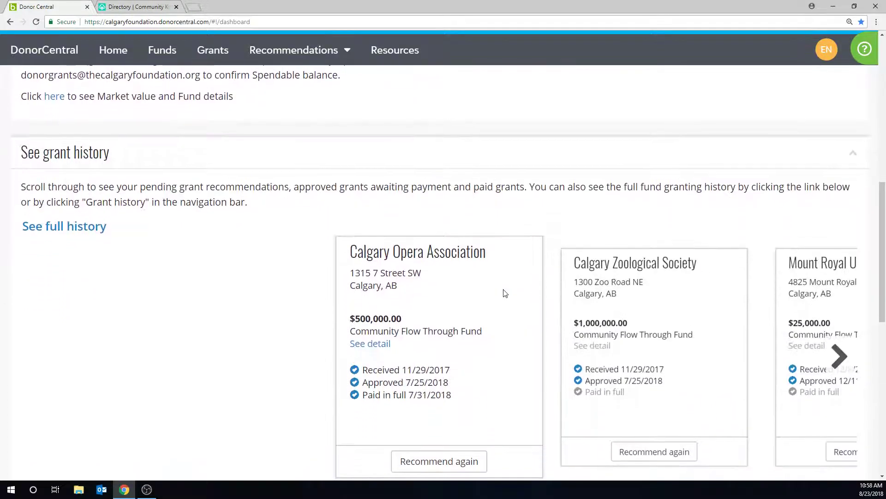
Browse the grant history cards as far as Alberta Theatre Projects Society, then view its repeat grant recommendation form and close it.
left_click(837, 361)
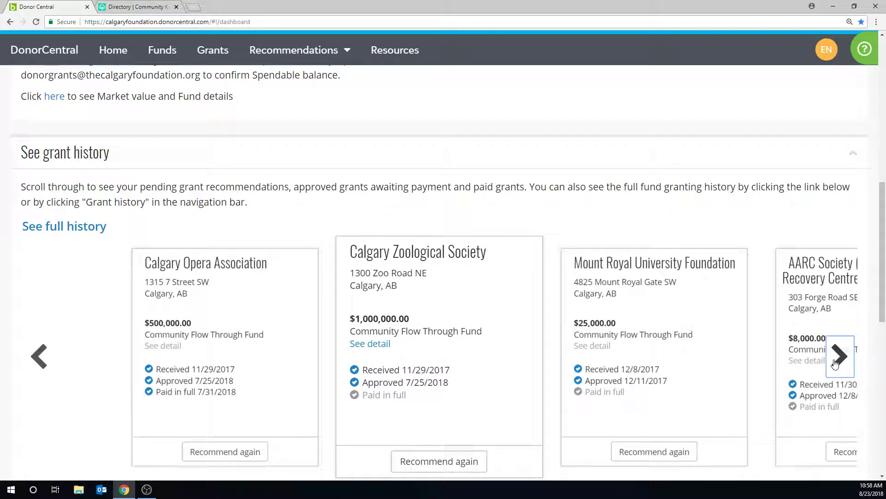
left_click(835, 363)
left_click(836, 363)
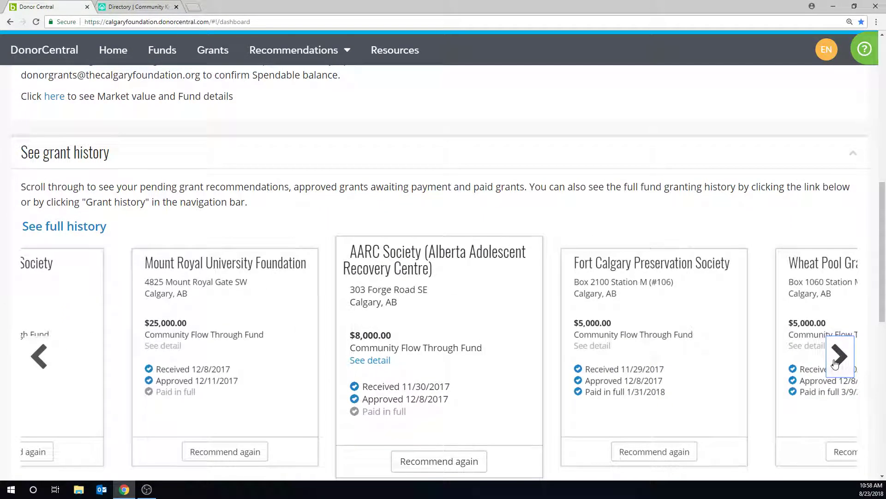
left_click(835, 363)
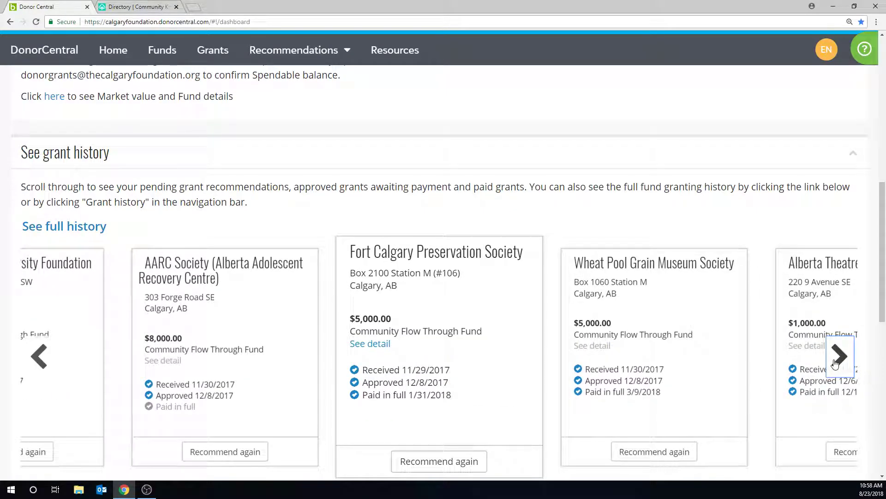
left_click(835, 363)
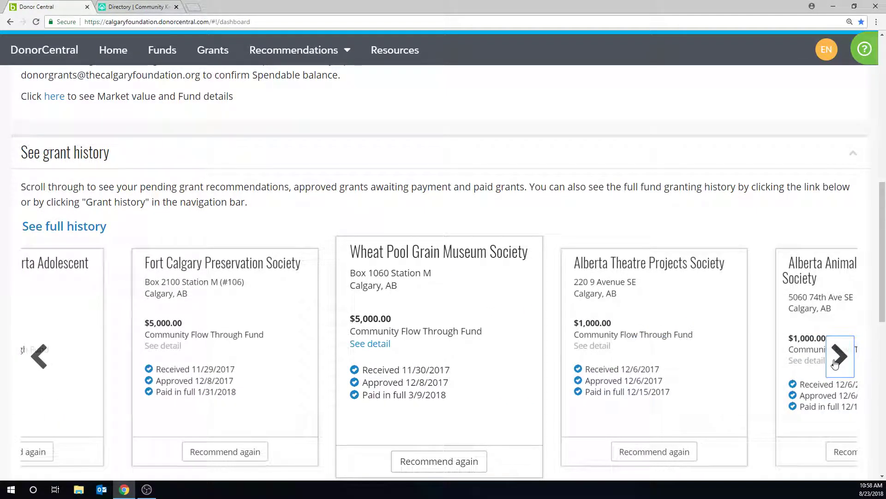
left_click(835, 363)
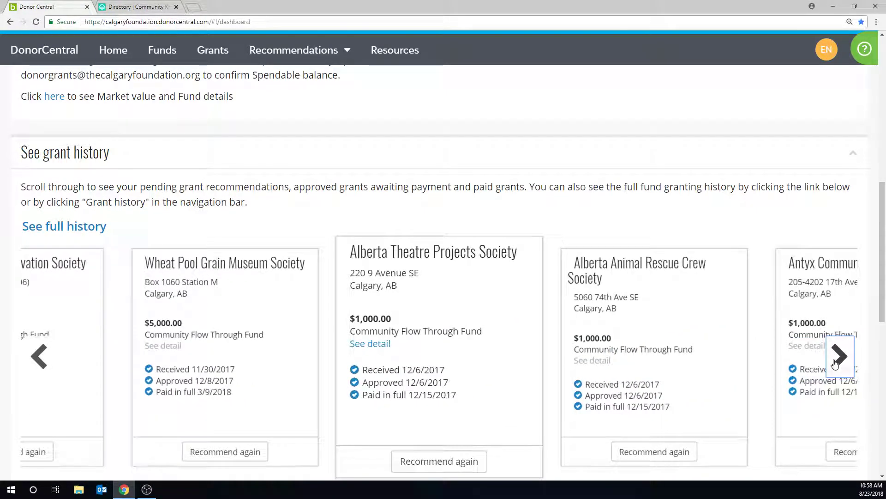
left_click(472, 467)
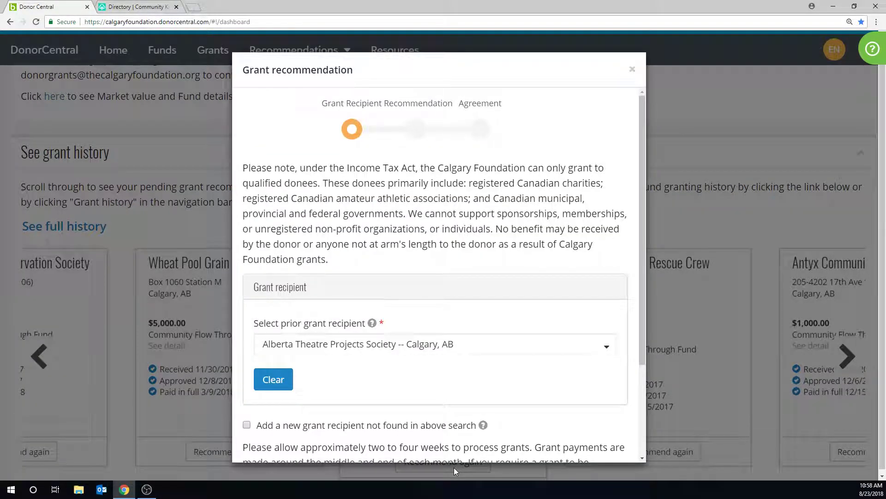
left_click(632, 69)
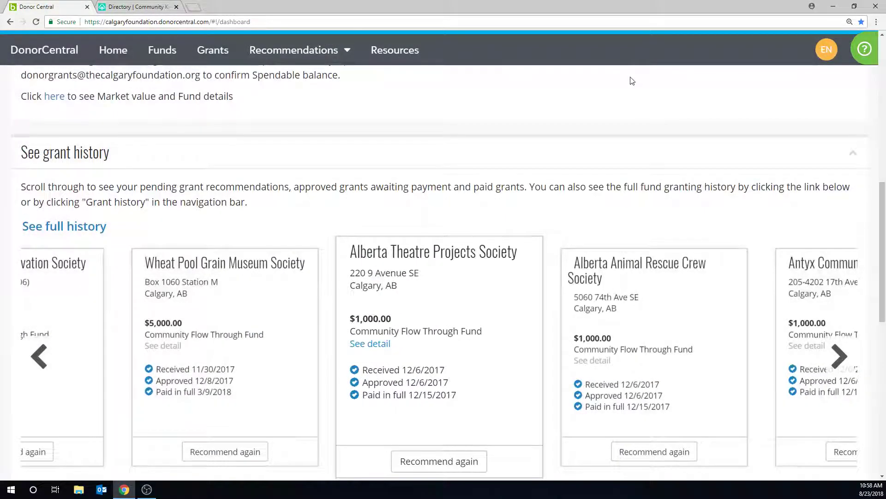
Browse the Explore Opportunities cards on the dashboard as far as Wellness.
scroll(632, 81, "down", 10)
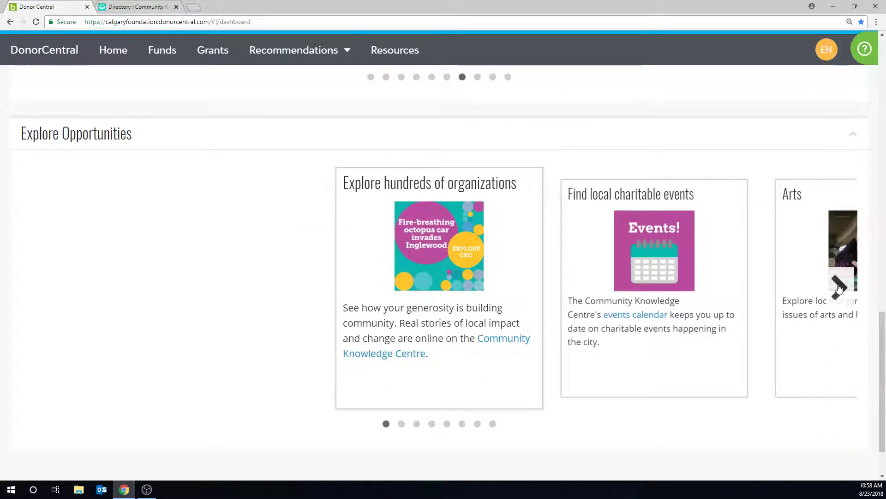
left_click(840, 287)
left_click(839, 288)
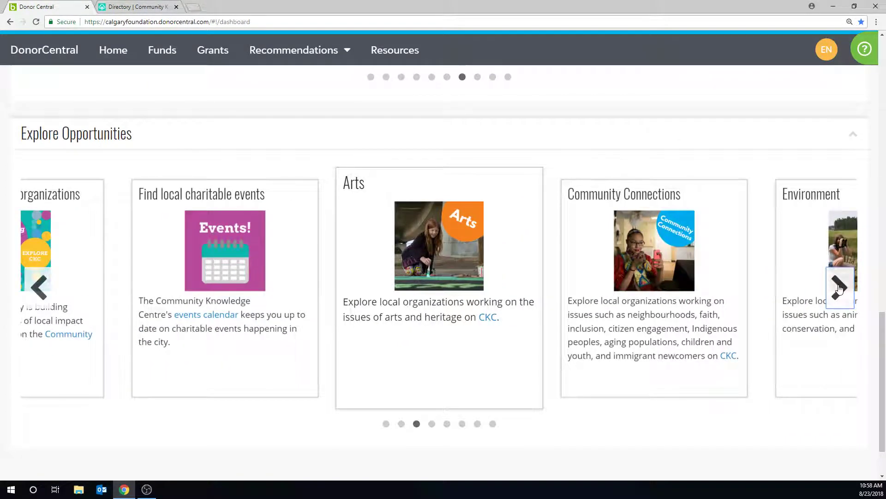
left_click(839, 288)
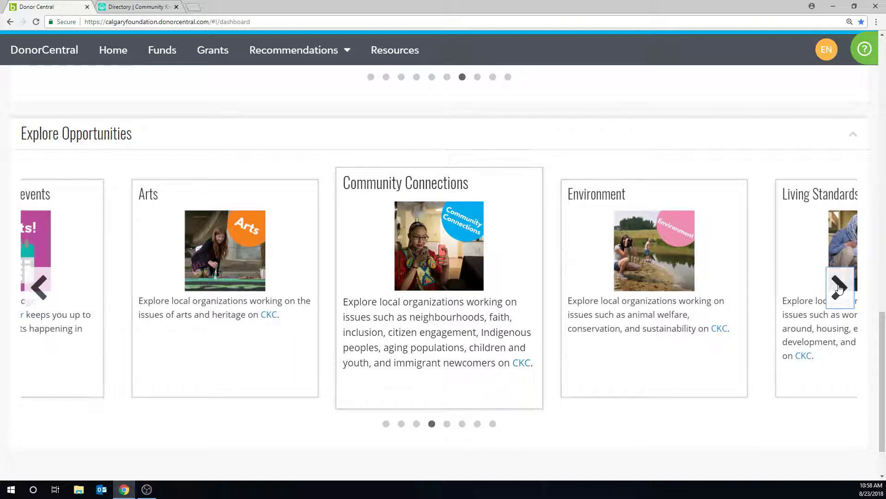
left_click(840, 287)
left_click(840, 288)
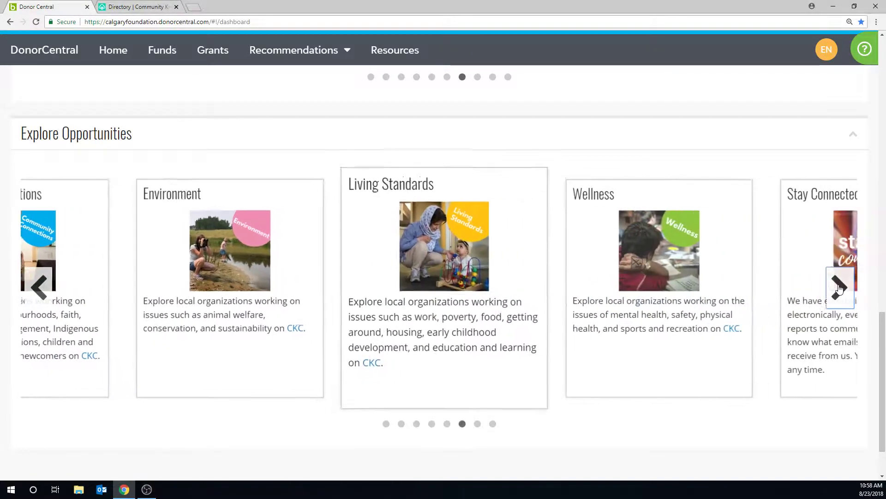
left_click(839, 288)
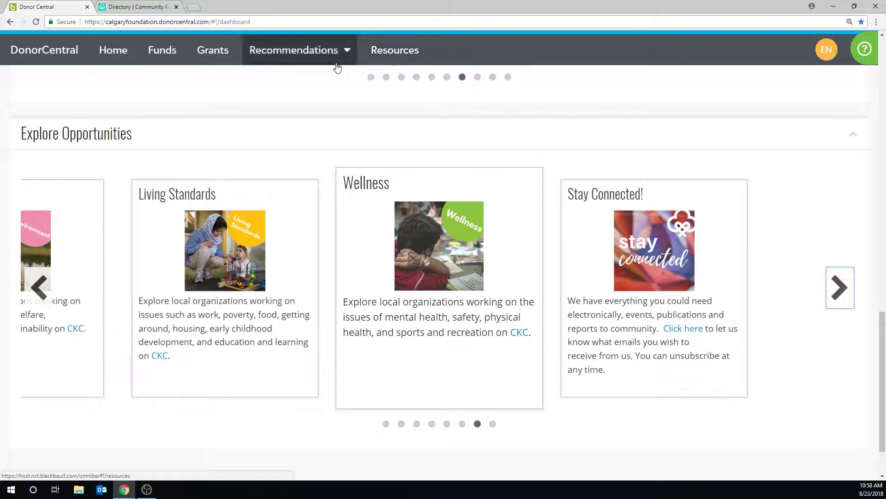
Open the Funds page and choose the Community Flow Through Fund.
left_click(166, 67)
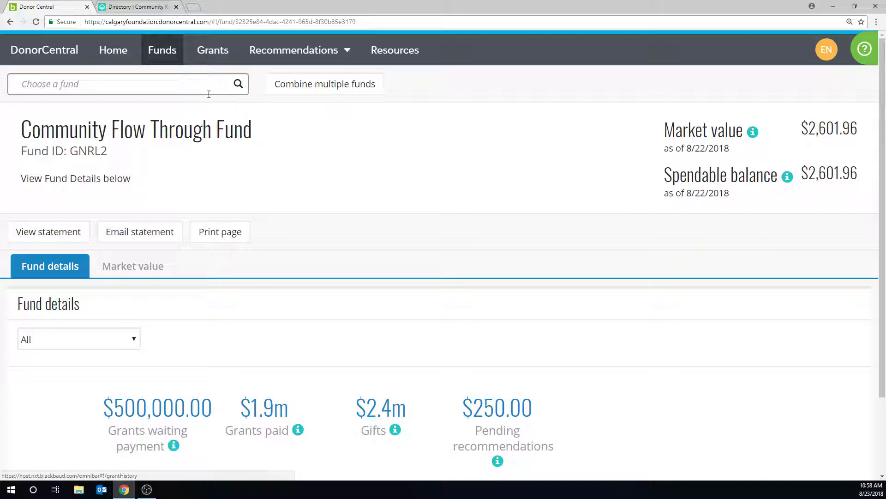
left_click(181, 84)
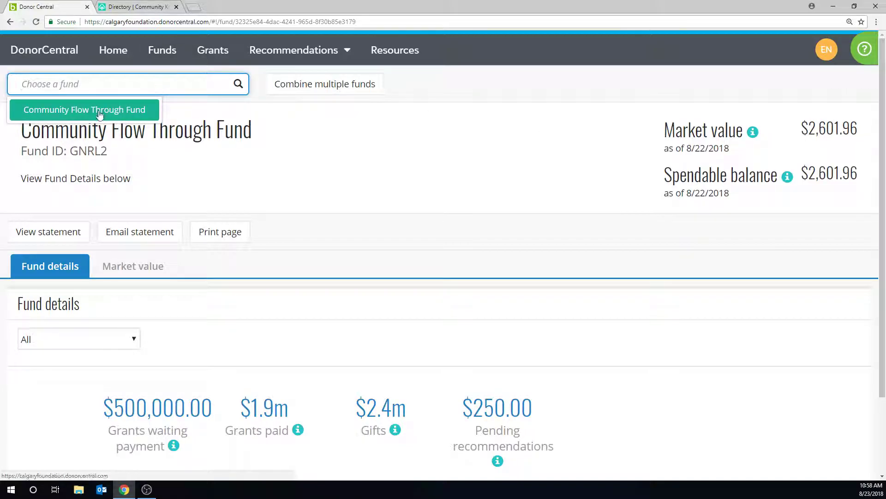
left_click(85, 116)
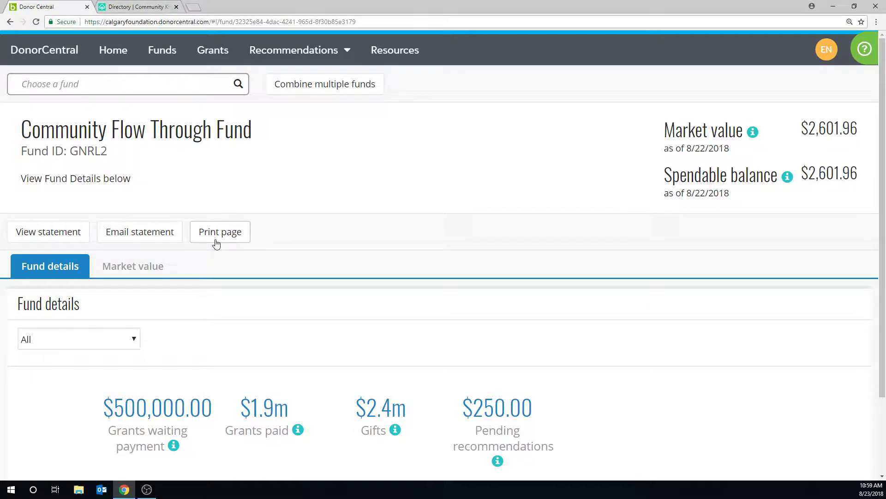
Read the explanatory notes for grants waiting payment, grants paid, gifts and pending recommendations in the fund details.
scroll(216, 244, "down", 3)
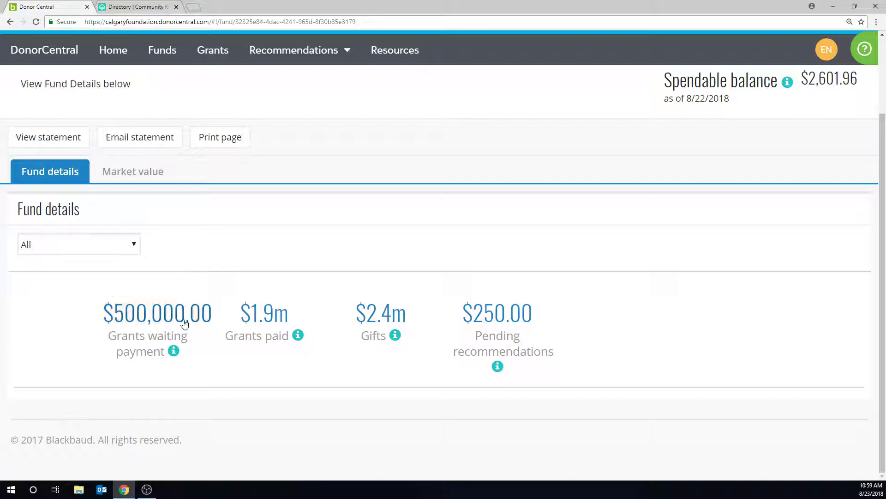
mouse_move(173, 350)
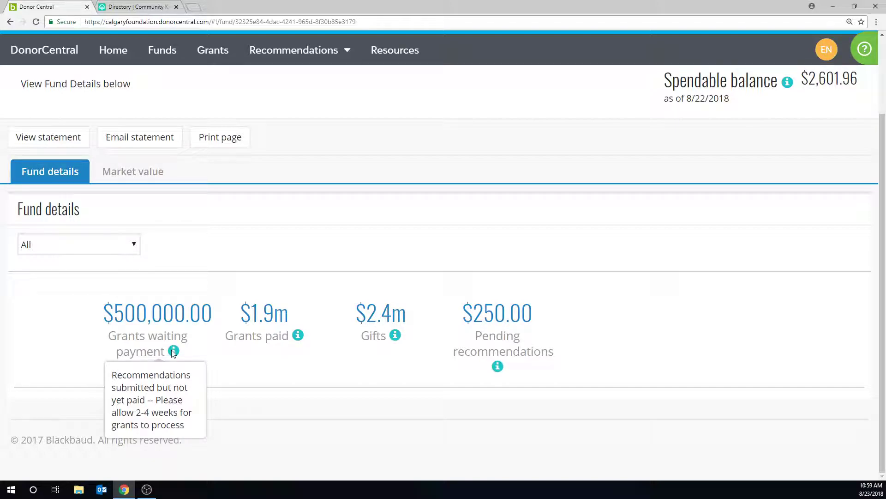
mouse_move(299, 335)
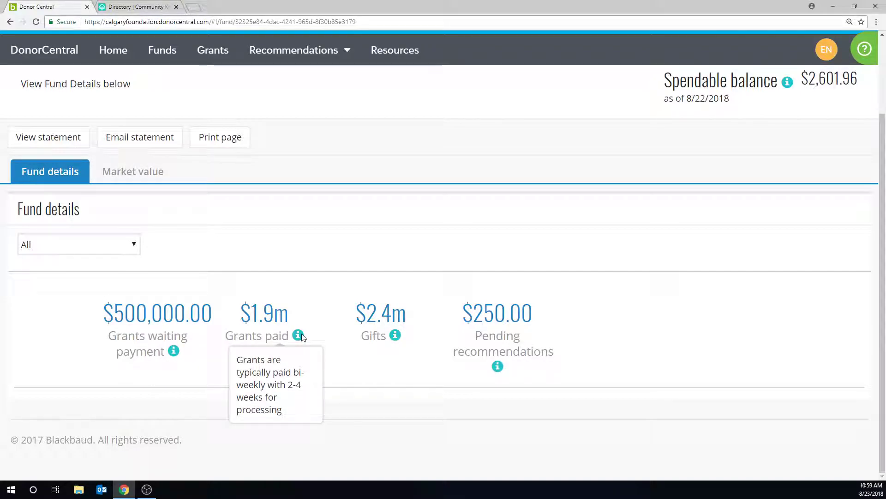
mouse_move(396, 338)
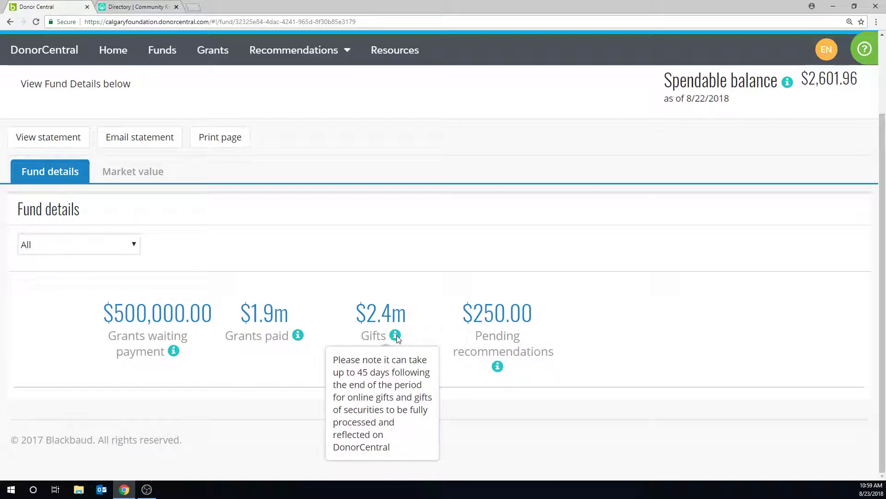
mouse_move(498, 365)
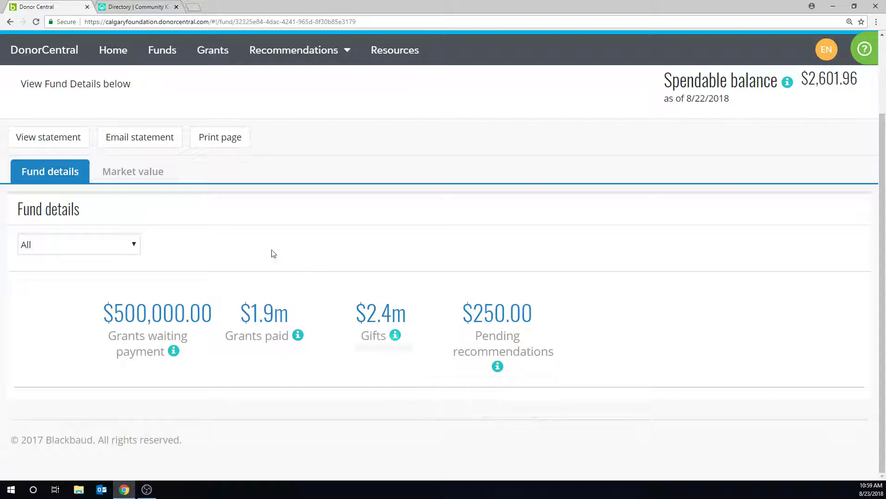
Open the grant history page and examine the charts of grant totals by year and by recipient.
left_click(214, 60)
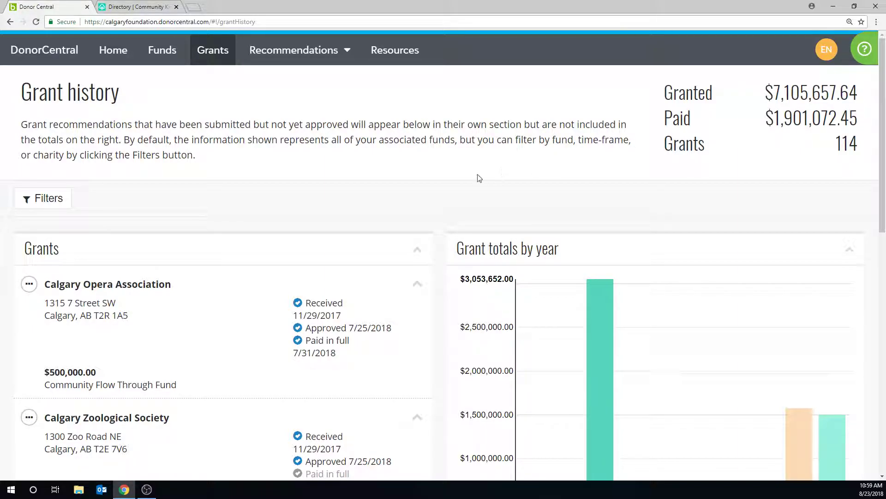
scroll(382, 196, "down", 3)
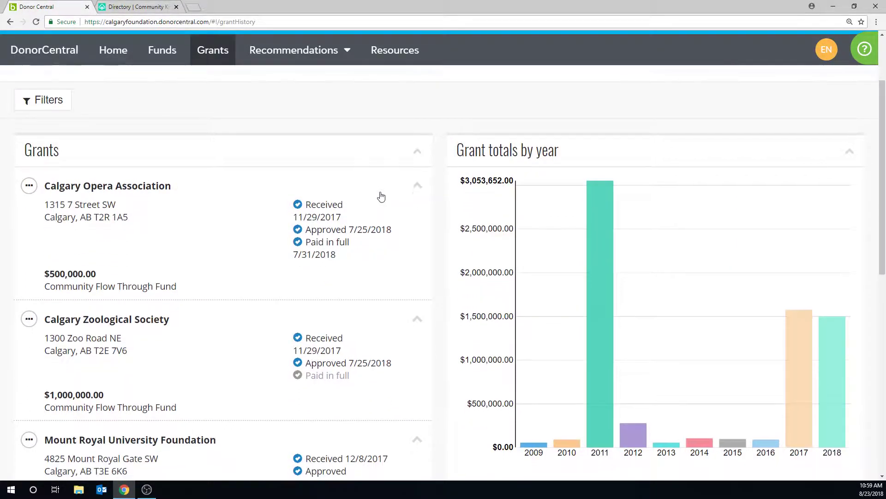
mouse_move(596, 208)
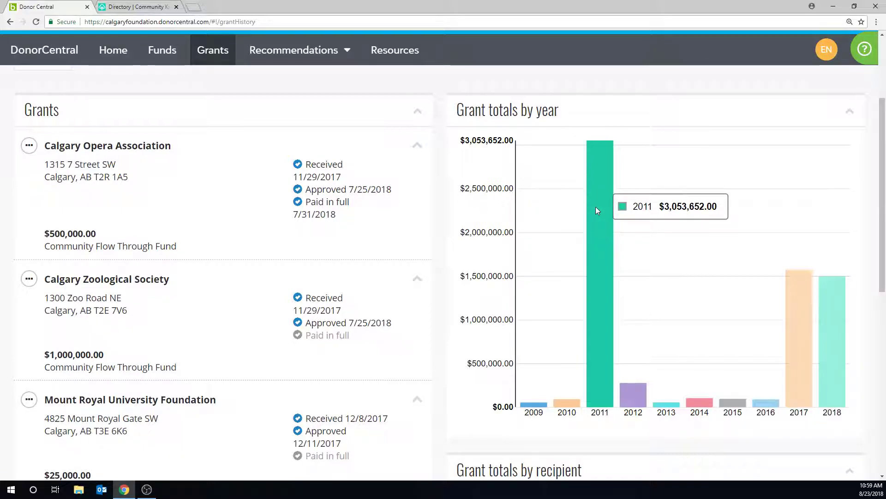
scroll(595, 206, "down", 7)
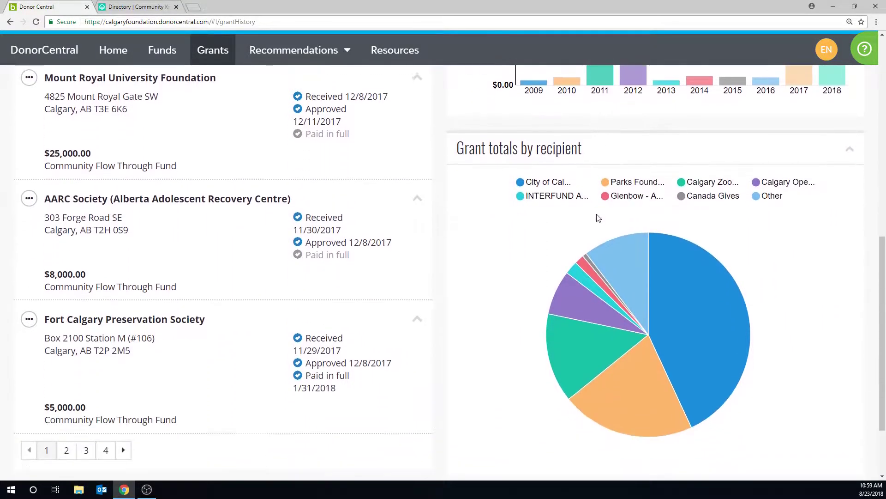
mouse_move(616, 245)
mouse_move(642, 365)
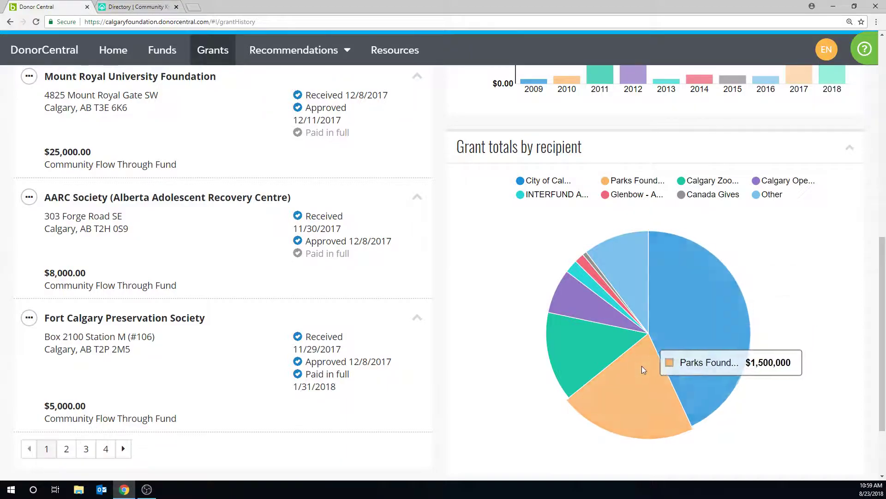
mouse_move(583, 306)
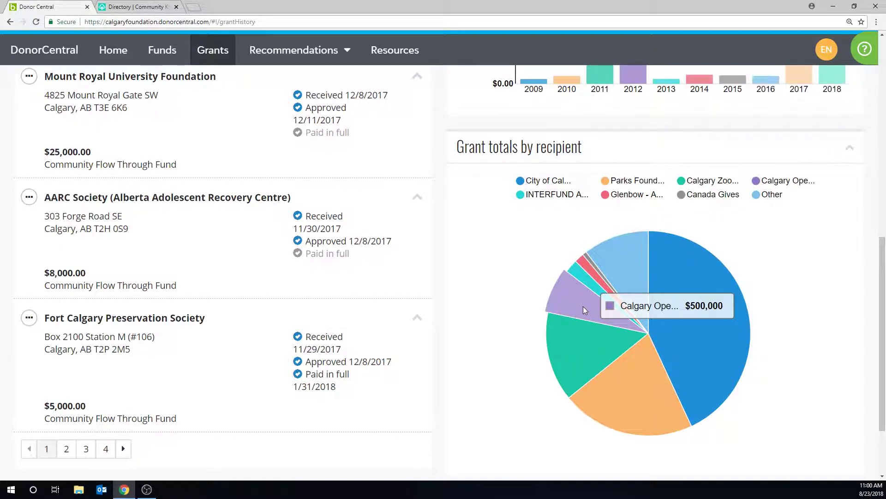
scroll(440, 233, "up", 10)
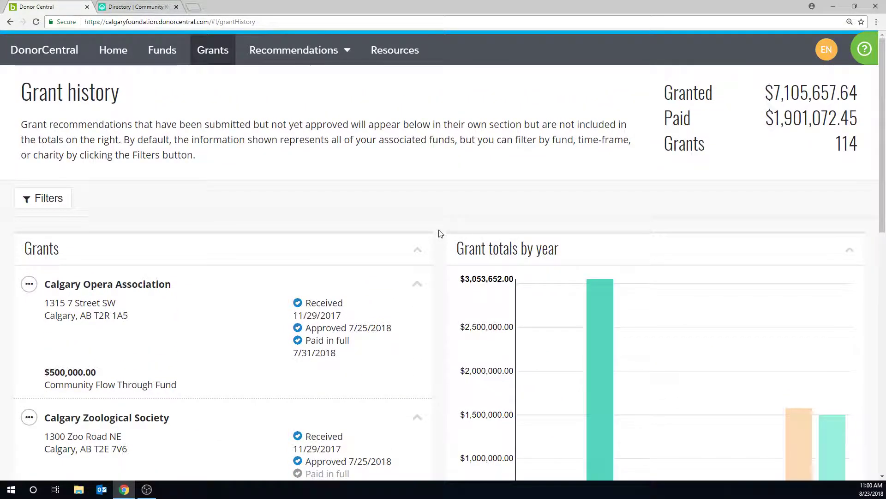
Review the available grant history filters without applying any, and open the details of the Calgary Opera Association grant.
left_click(48, 209)
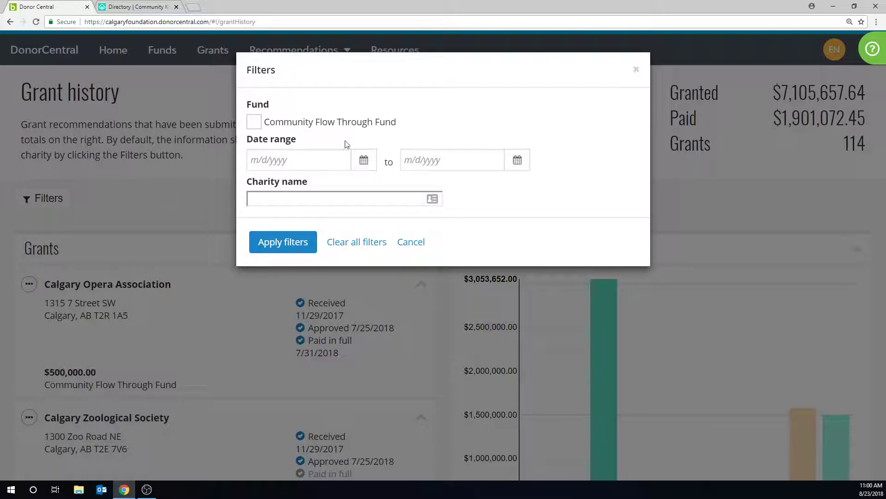
left_click(636, 69)
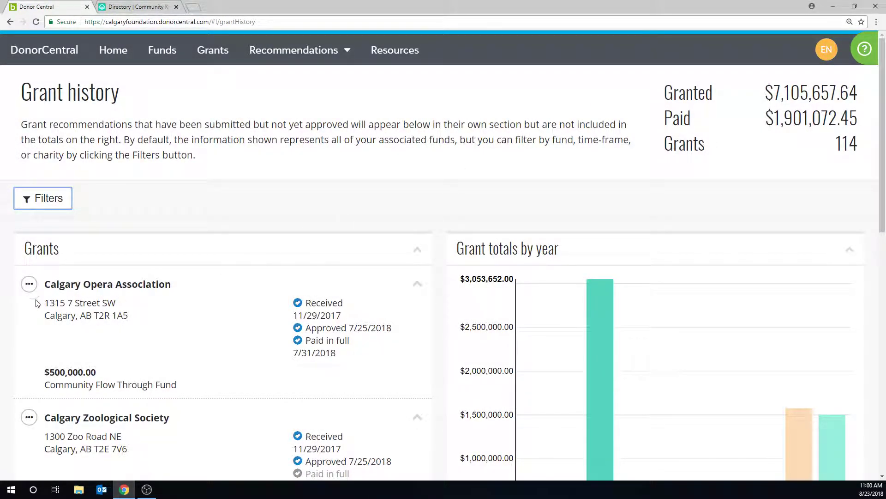
left_click(29, 284)
left_click(48, 308)
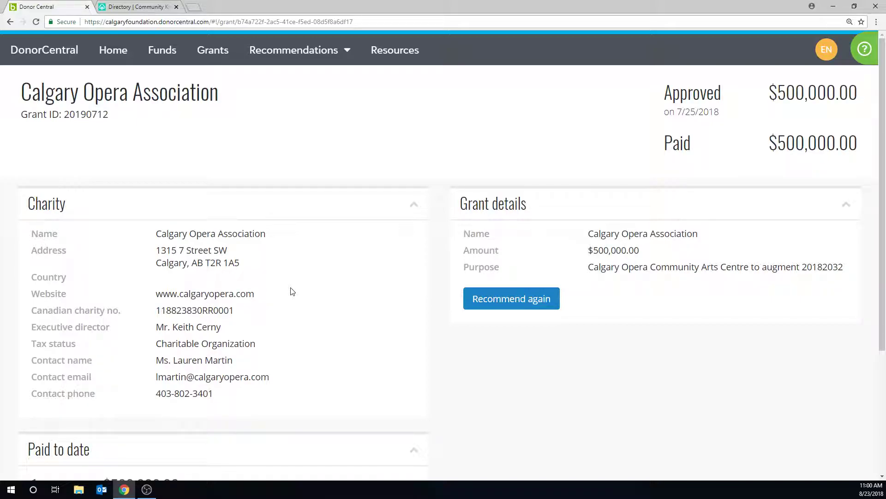
Start a new grant recommendation and look through the list of prior grant recipients without choosing one.
left_click(321, 61)
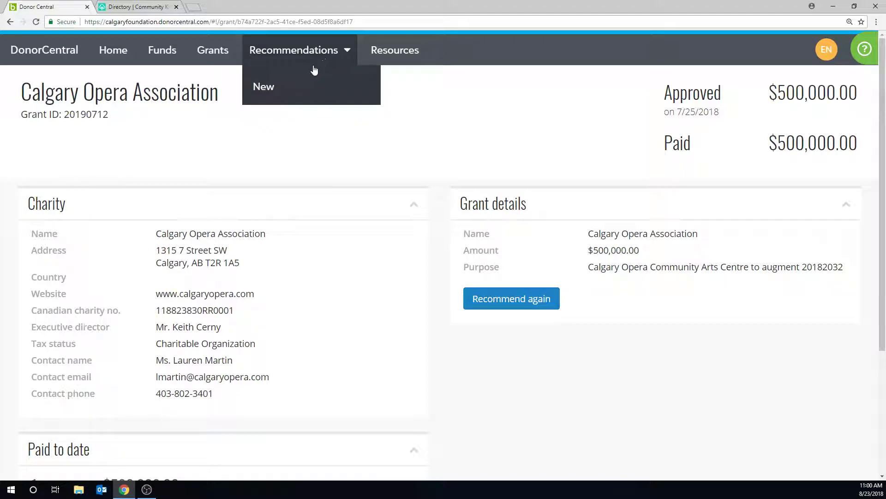
left_click(271, 98)
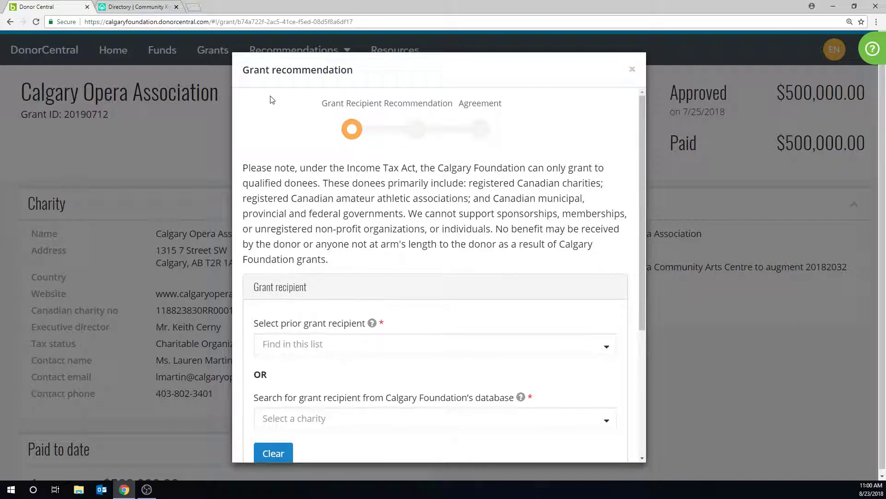
scroll(272, 100, "down", 4)
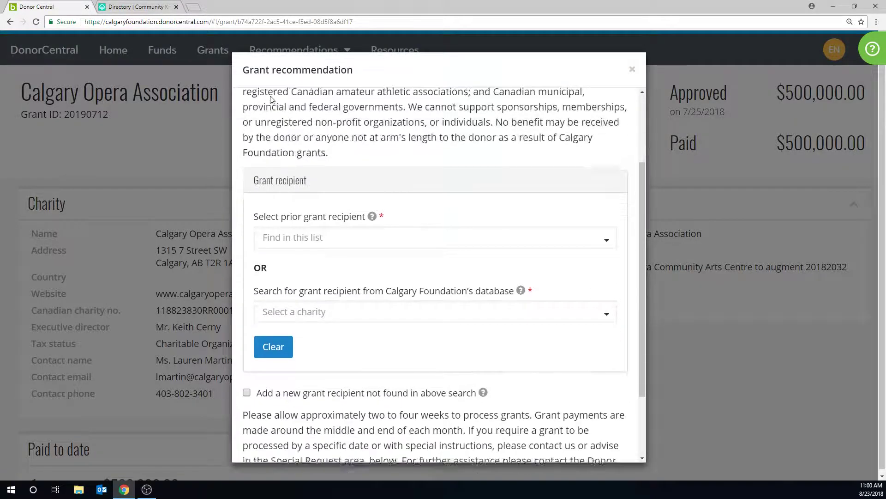
left_click(275, 158)
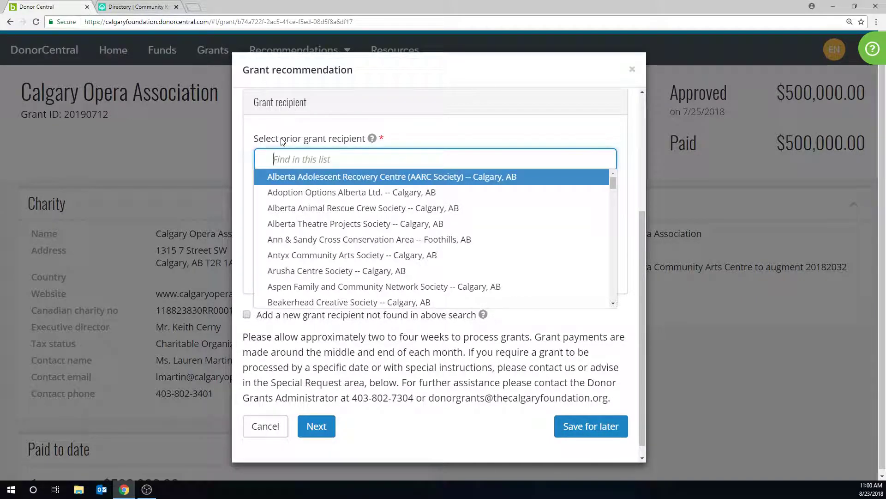
left_click(281, 142)
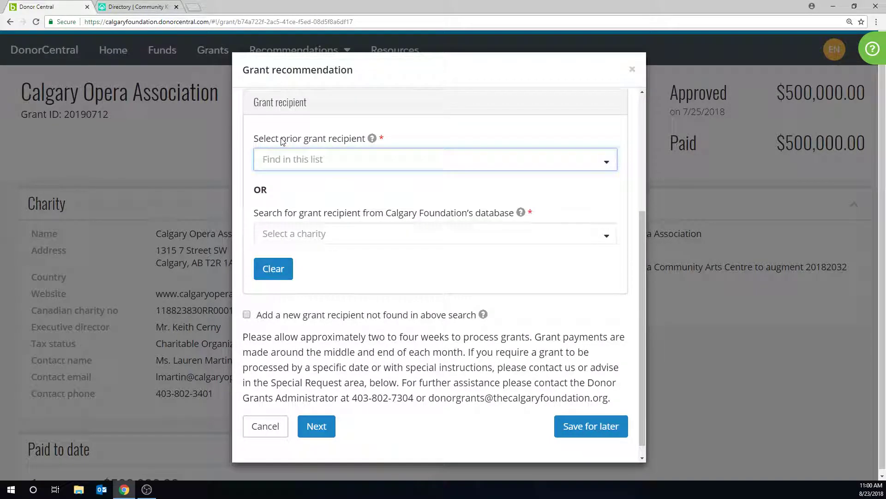
Search the foundation's database for "Ab", choose Abbeyfield House Society of High River, and briefly show the fields for adding a new recipient.
left_click(283, 235)
type("A")
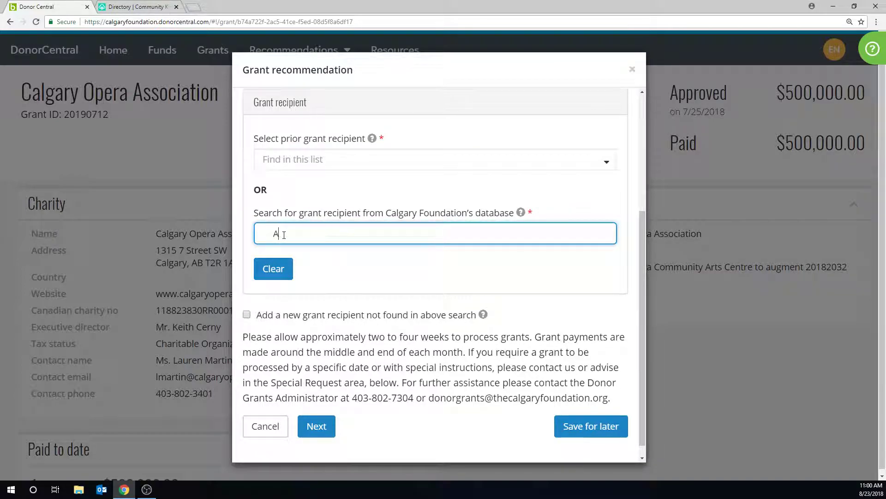
type("b")
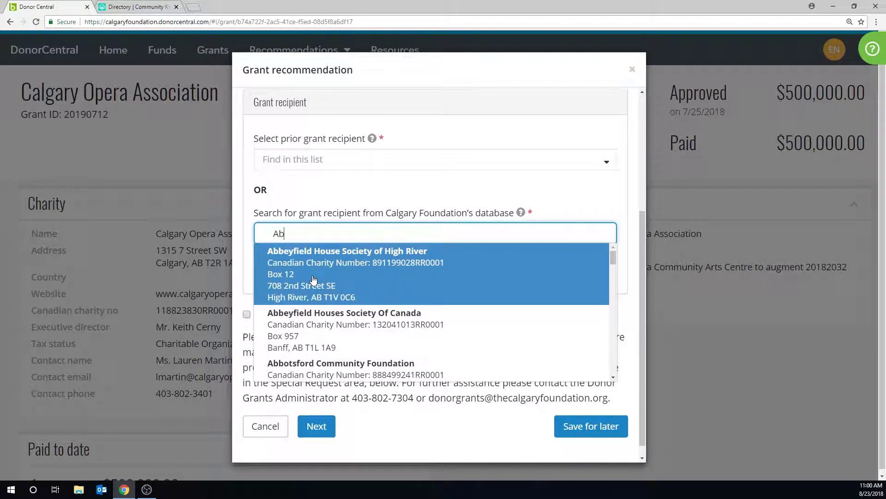
left_click(313, 279)
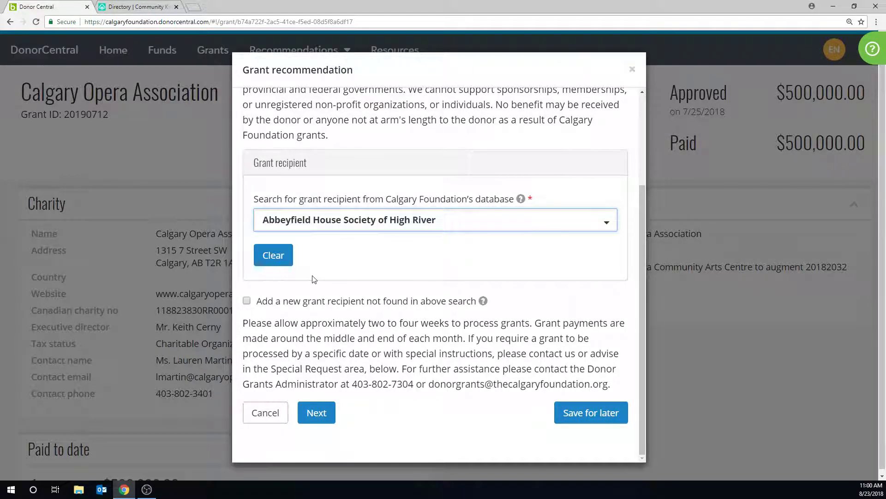
left_click(247, 302)
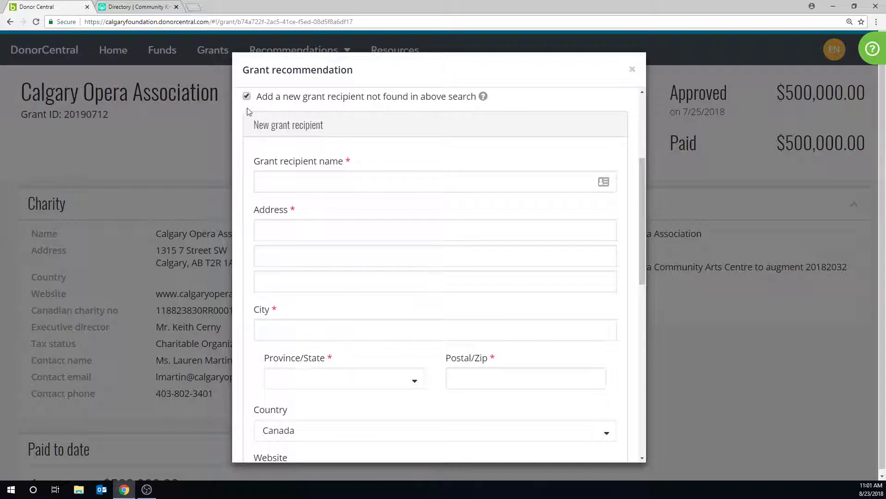
left_click(247, 96)
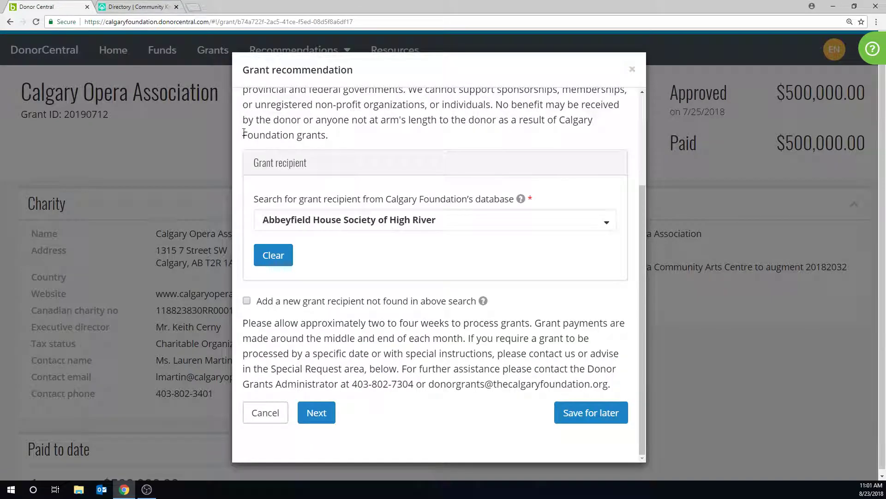
Continue to the recommendation stage and set Community Flow Through Fund as the funding source, with the fund kept anonymous.
left_click(317, 412)
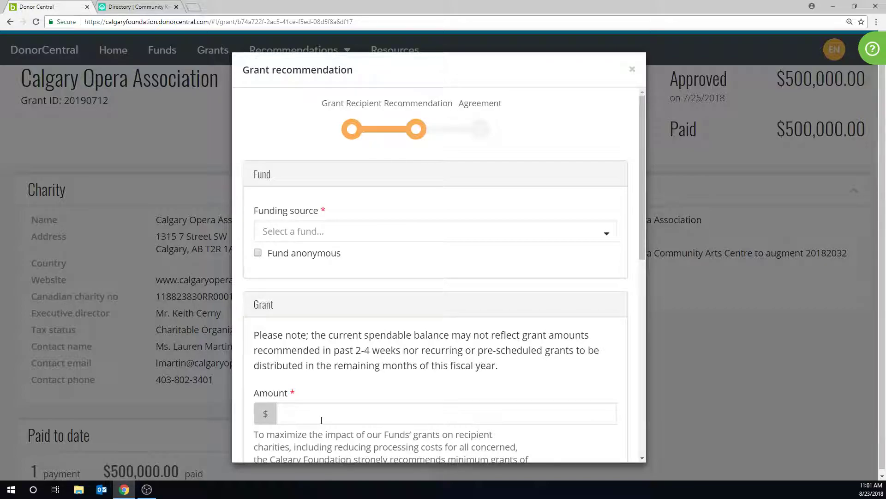
left_click(335, 232)
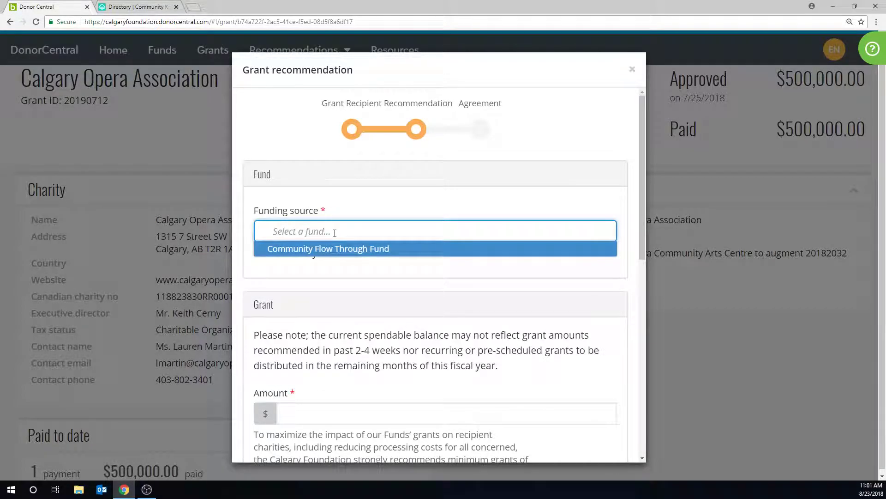
left_click(334, 254)
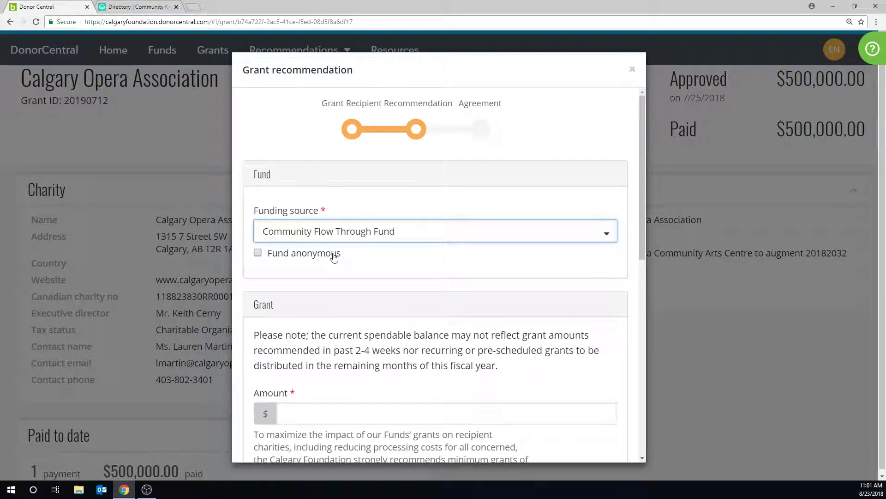
left_click(258, 254)
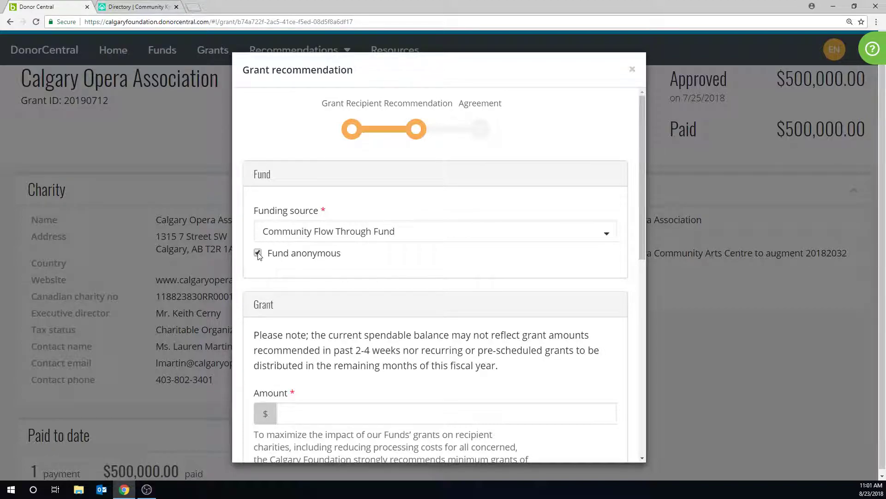
Set the grant amount to $1000 and switch the recurring annual grant option on and back off.
scroll(259, 256, "down", 4)
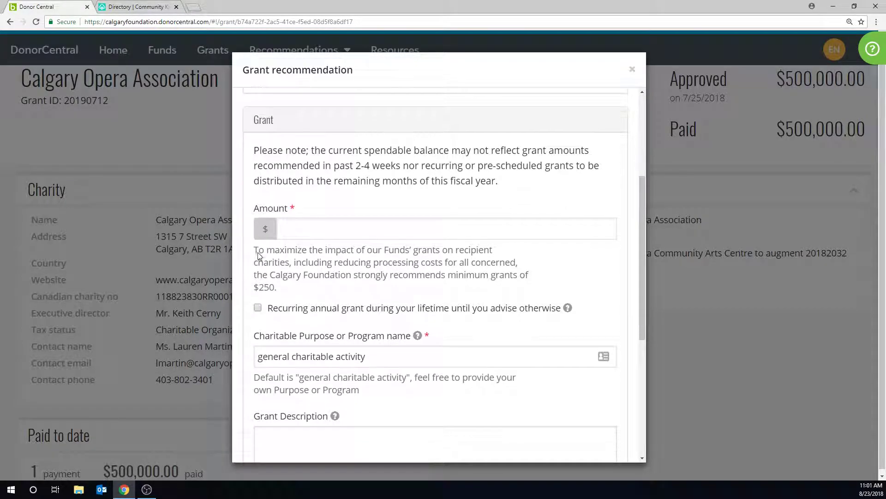
left_click(334, 235)
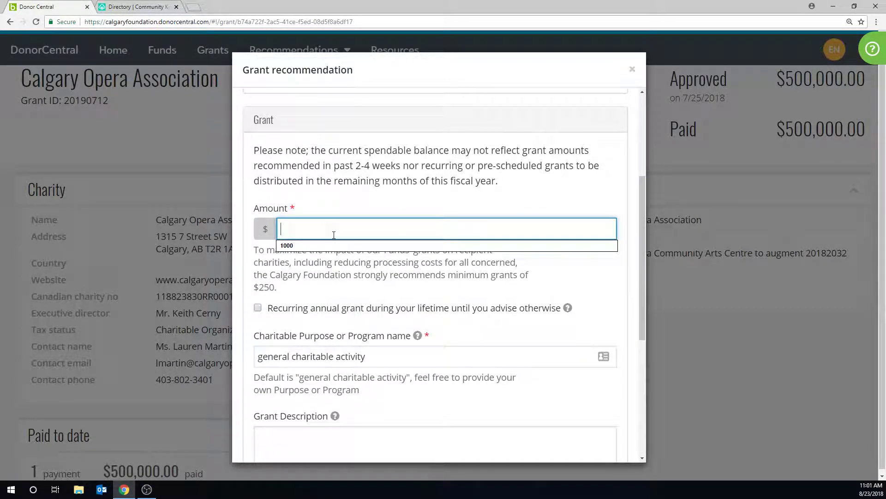
left_click(314, 247)
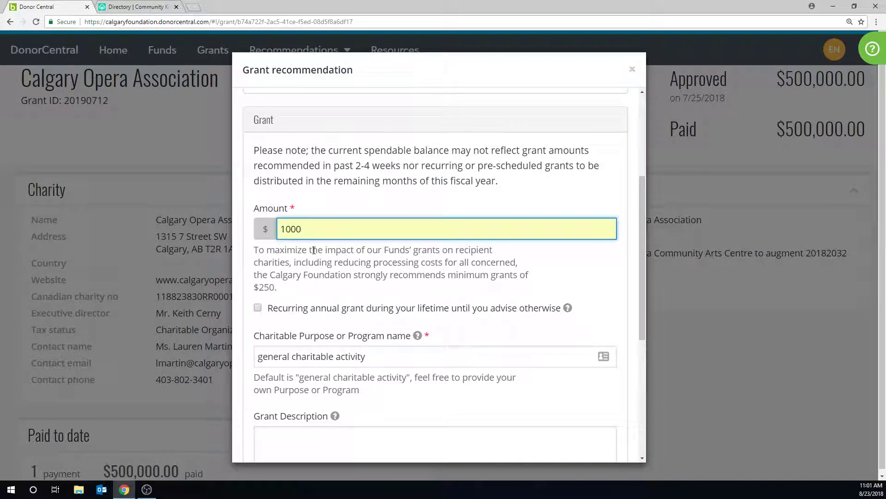
left_click(257, 309)
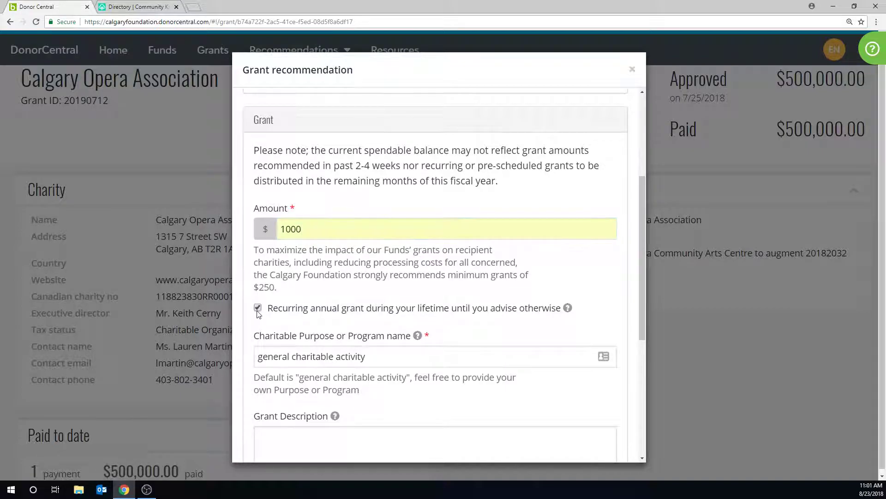
left_click(258, 309)
Read the help notes for the grant description and special request fields, leaving both fields empty.
scroll(258, 313, "down", 5)
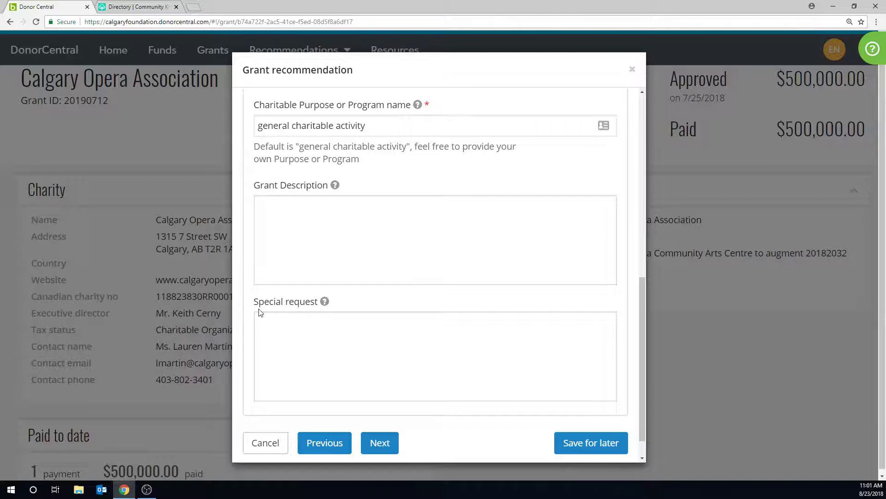
left_click(290, 220)
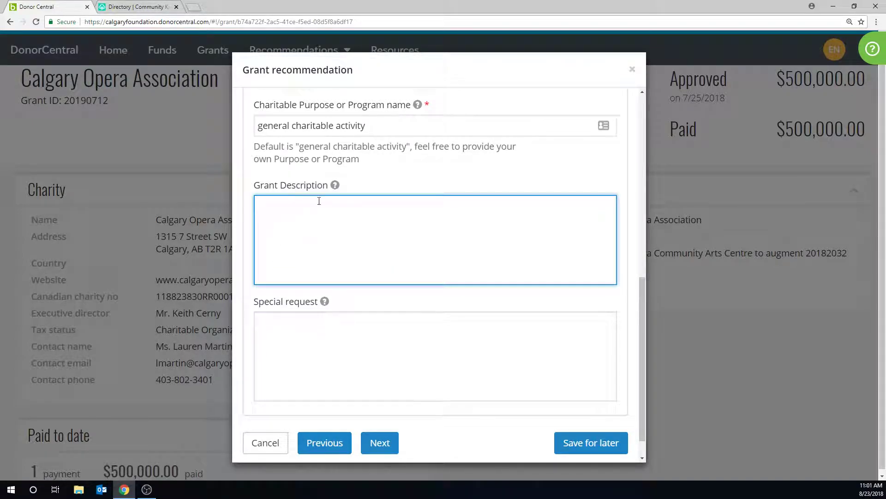
mouse_move(336, 186)
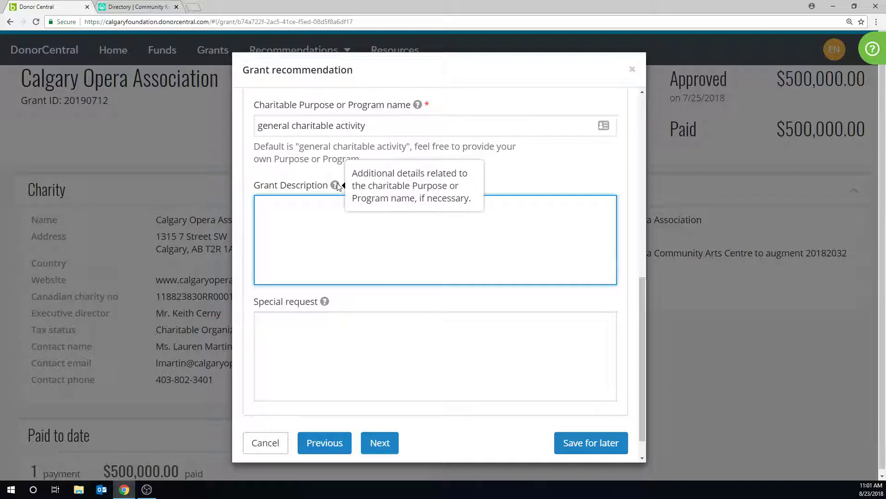
left_click(296, 329)
mouse_move(325, 302)
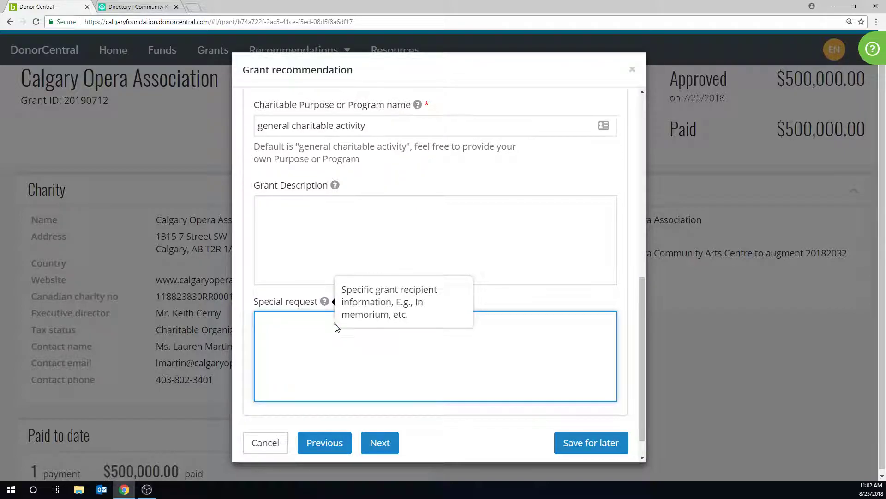
Advance to the agreement stage of the recommendation and close the form without agreeing, submitting or saving.
left_click(378, 442)
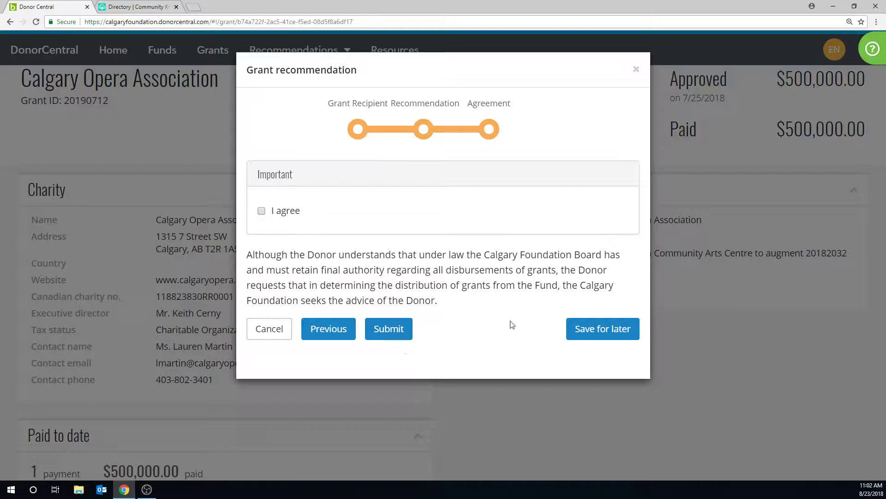
left_click(636, 73)
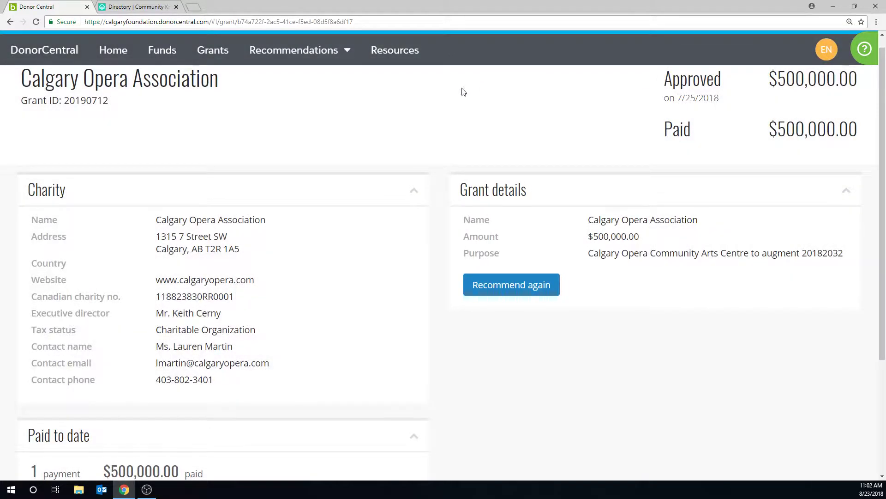
View the downloadable resources page and return to the home dashboard.
left_click(395, 54)
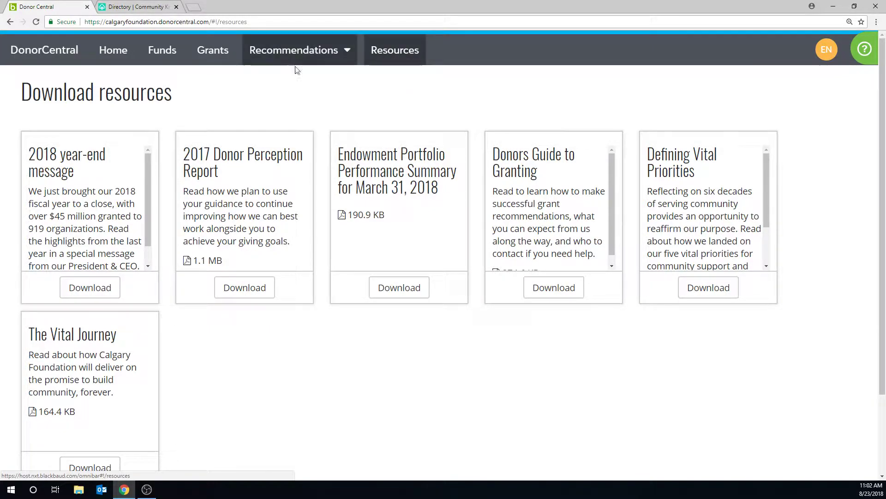
left_click(119, 65)
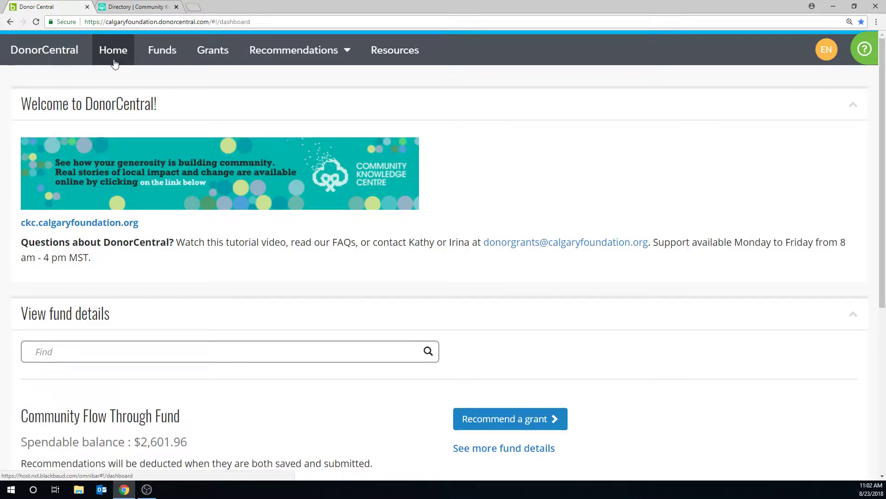